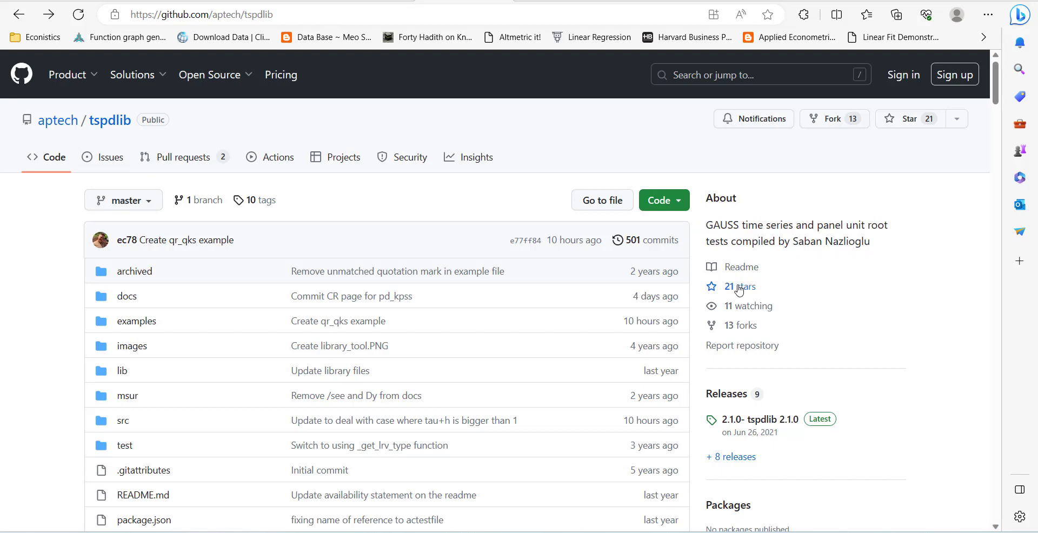
# Step: Scroll the tspdlib README down to the qradf row of the Time Series Unit Root Tests table
pyautogui.scroll(-9, 738, 290)
pyautogui.scroll(-7, 600, 377)
pyautogui.scroll(-16, 603, 381)
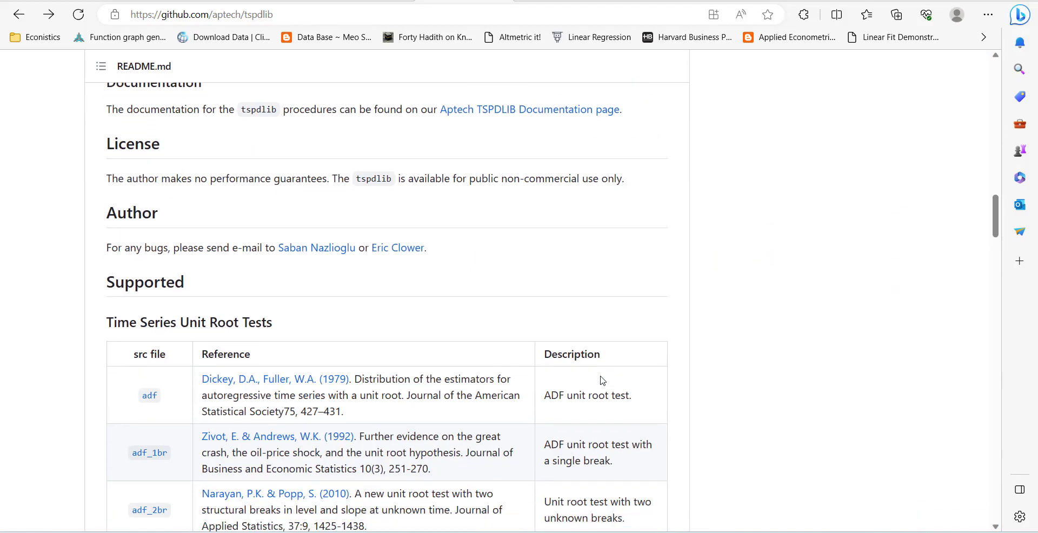
pyautogui.scroll(-5, 547, 441)
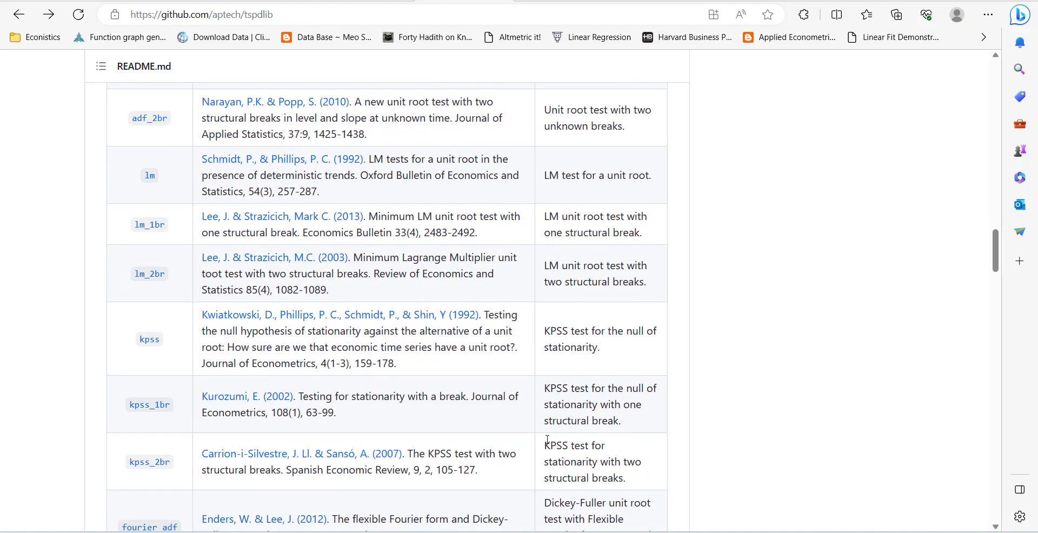
pyautogui.scroll(-1, 547, 439)
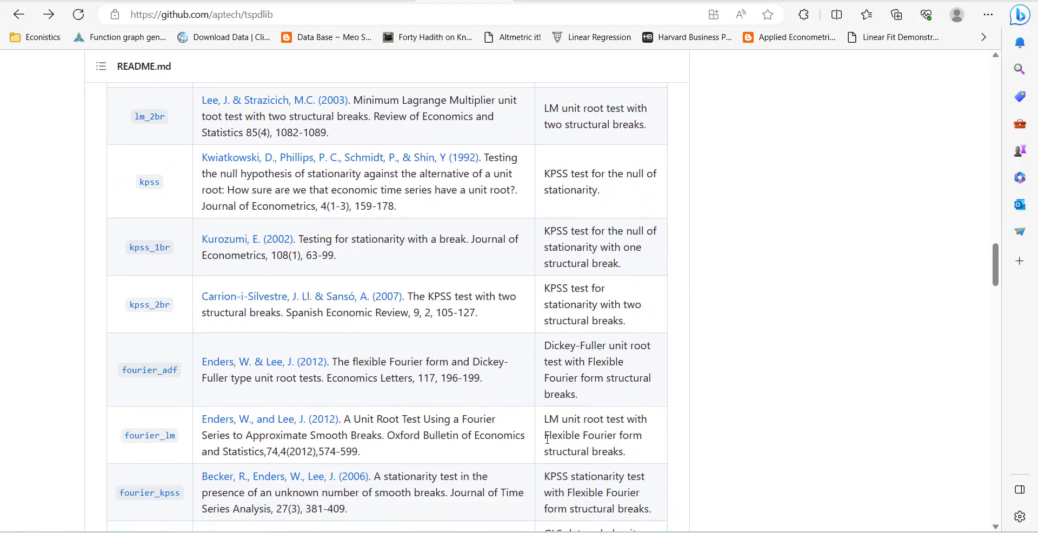
pyautogui.scroll(-7, 432, 454)
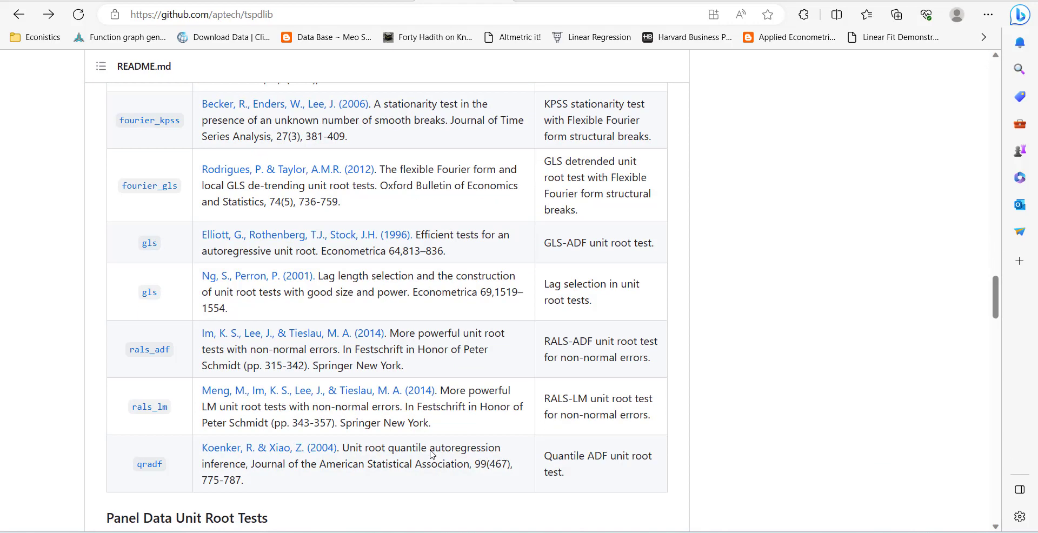
pyautogui.scroll(-3, 433, 455)
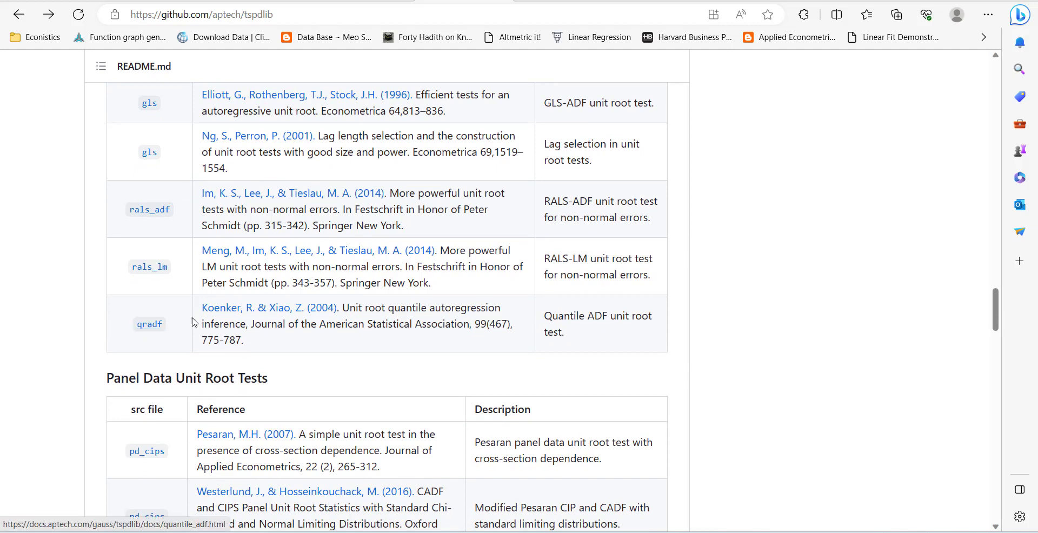
# Step: Open the qradf quantile_adf documentation and dock it on the left half beside GAUSS
pyautogui.click(139, 325)
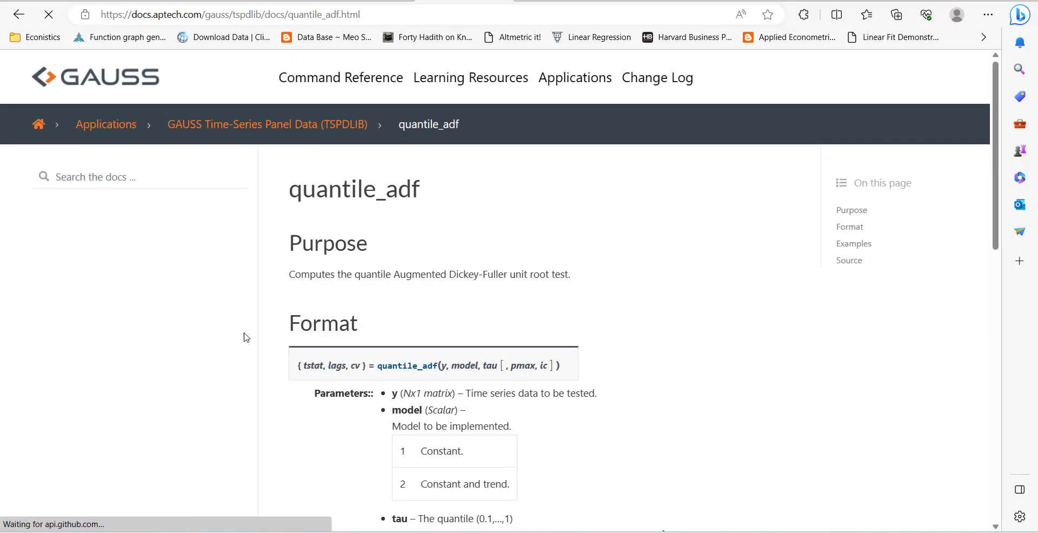
pyautogui.scroll(-7, 393, 414)
pyautogui.scroll(4, 393, 414)
pyautogui.press('super+Left')
pyautogui.click(872, 160)
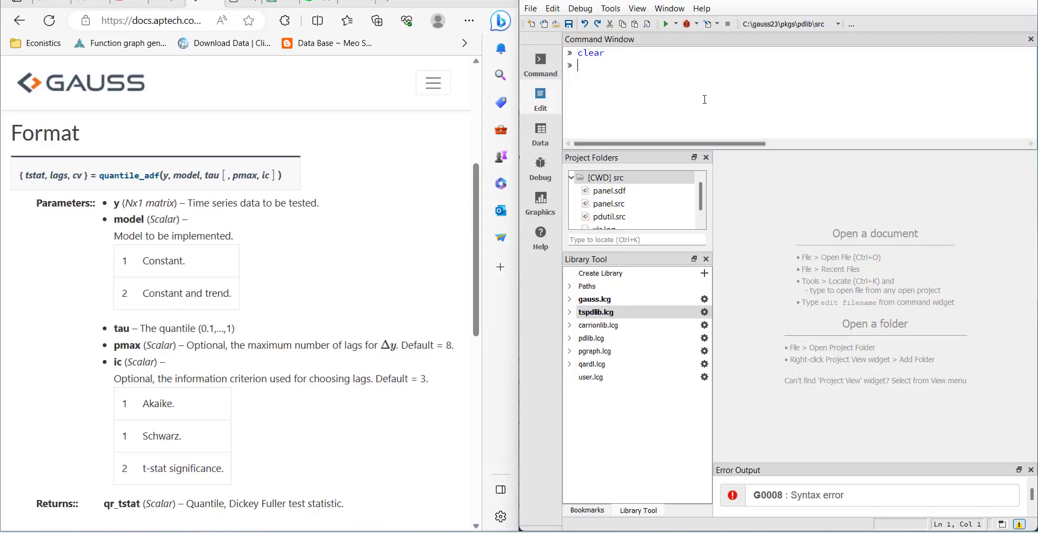
# Step: Load the tspdlib library with 'library tspdlib' in the GAUSS Command Window
pyautogui.write('library')
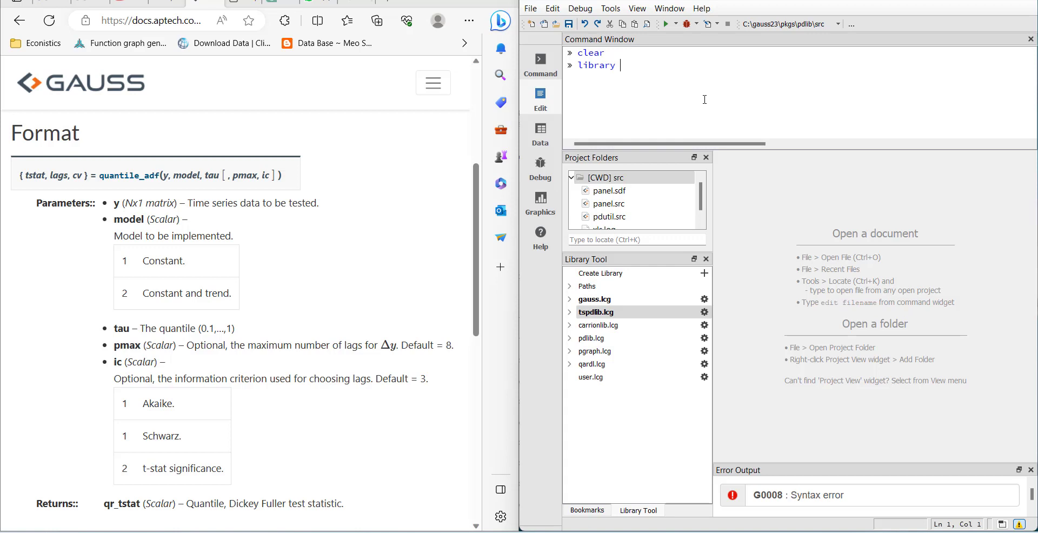
pyautogui.write(' tspdlib')
pyautogui.press('Return')
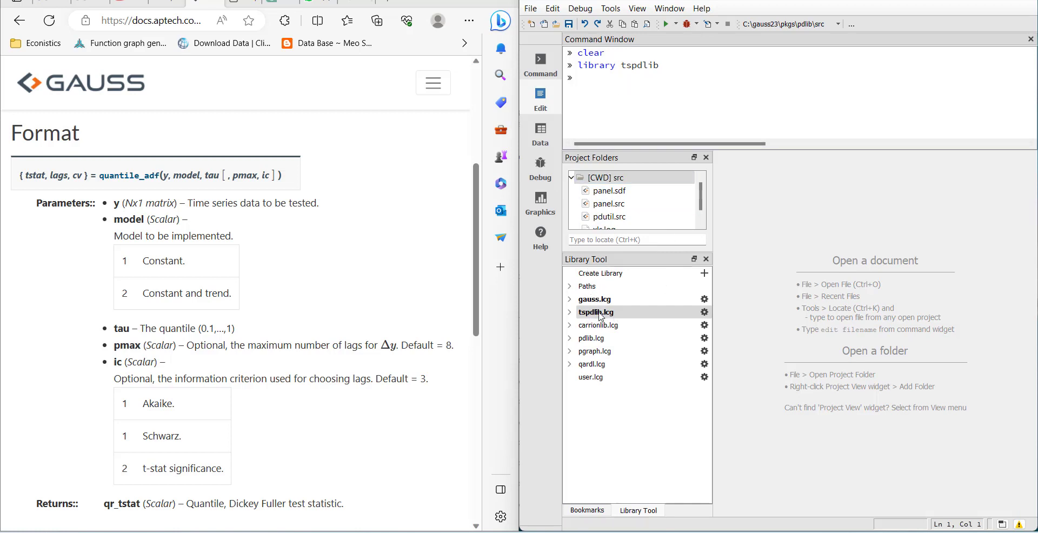
pyautogui.click(609, 8)
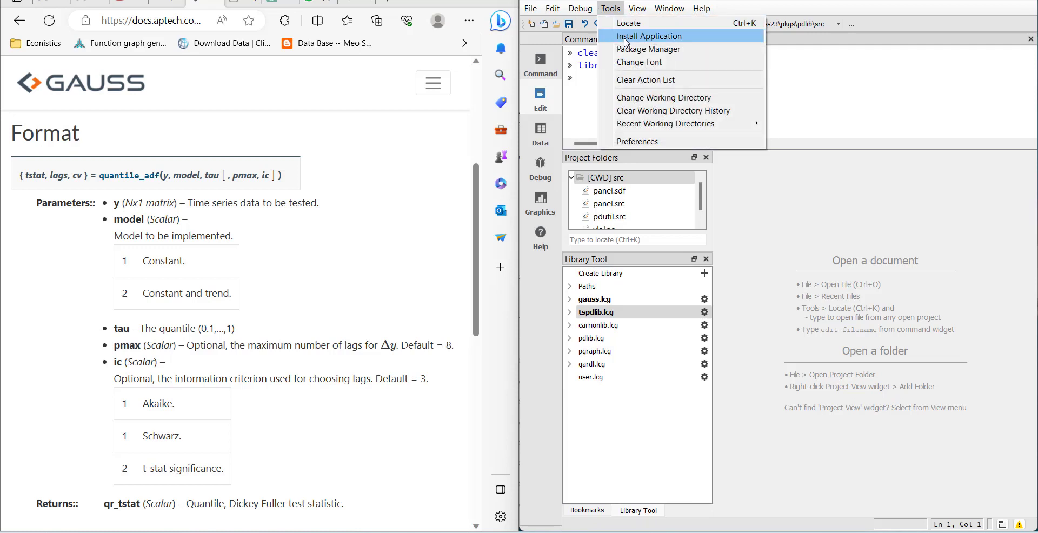
pyautogui.click(832, 76)
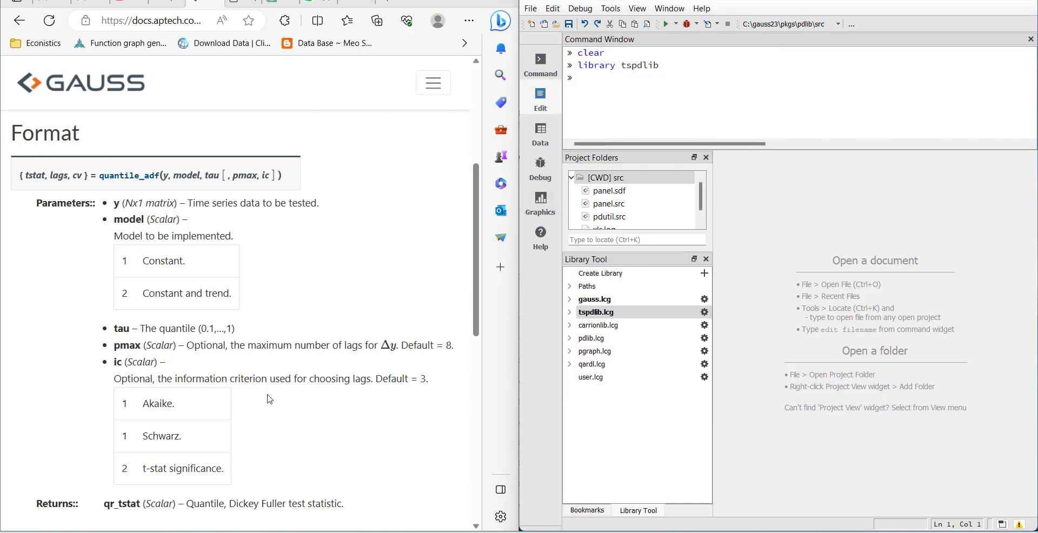
pyautogui.scroll(-5, 256, 405)
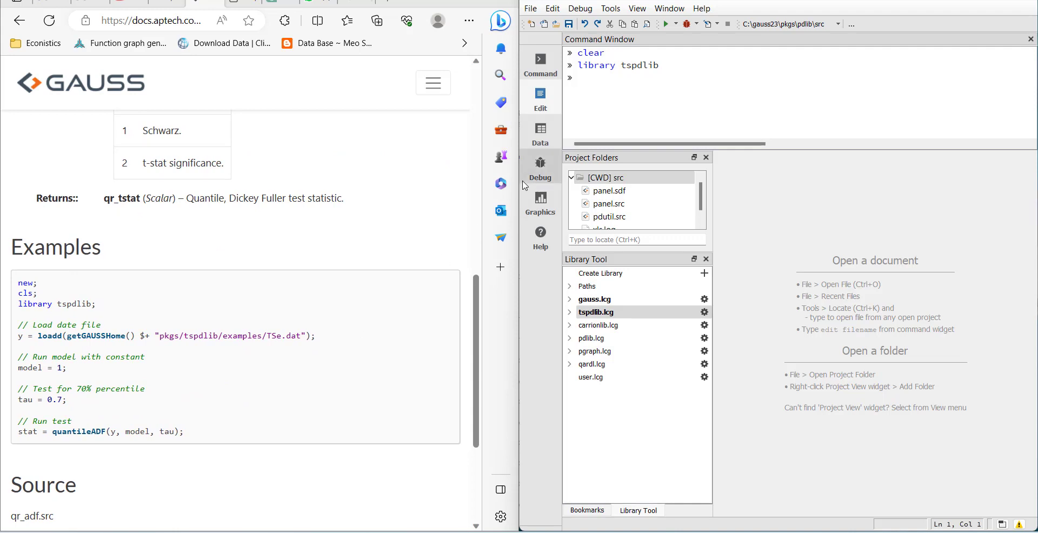
# Step: Rerun the earlier y2 = loadd(...pakistants.csv) command from History to load the data into y2
pyautogui.click(541, 63)
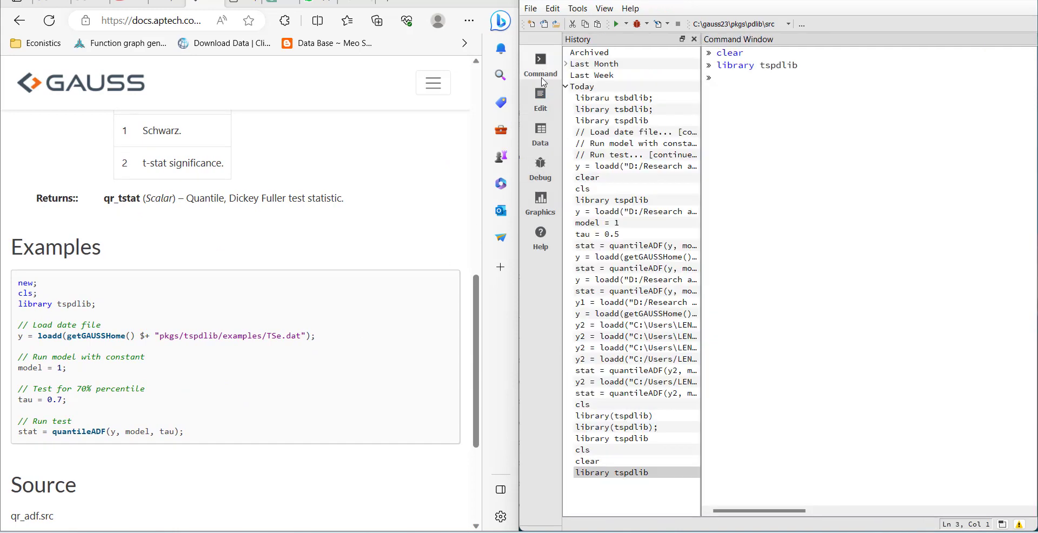
pyautogui.click(622, 385)
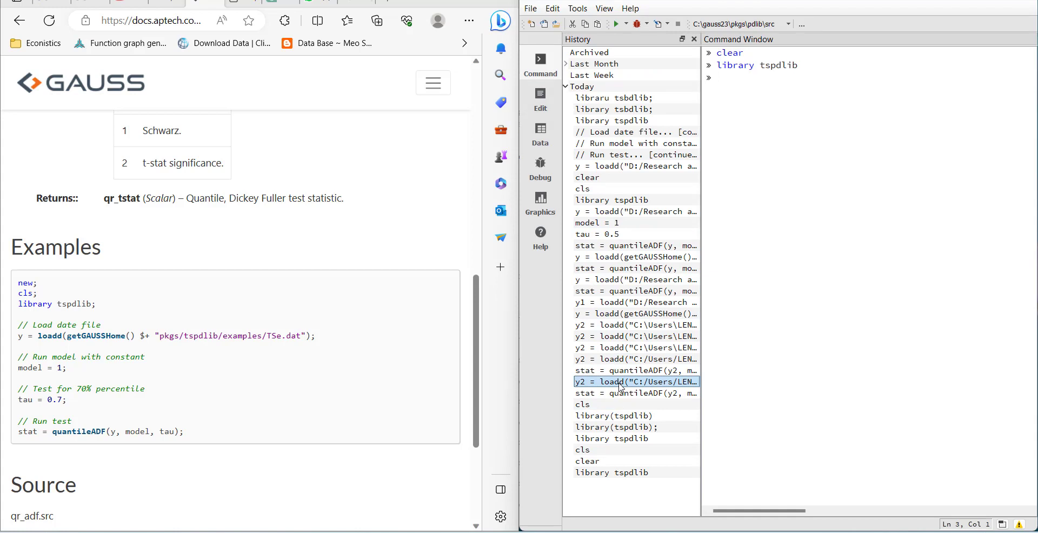
pyautogui.doubleClick(583, 386)
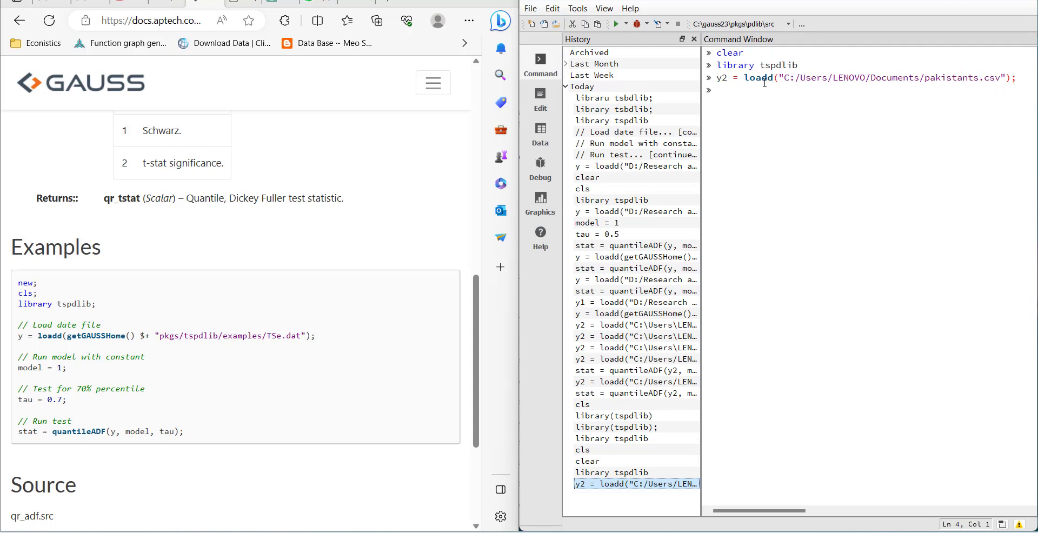
pyautogui.click(799, 81)
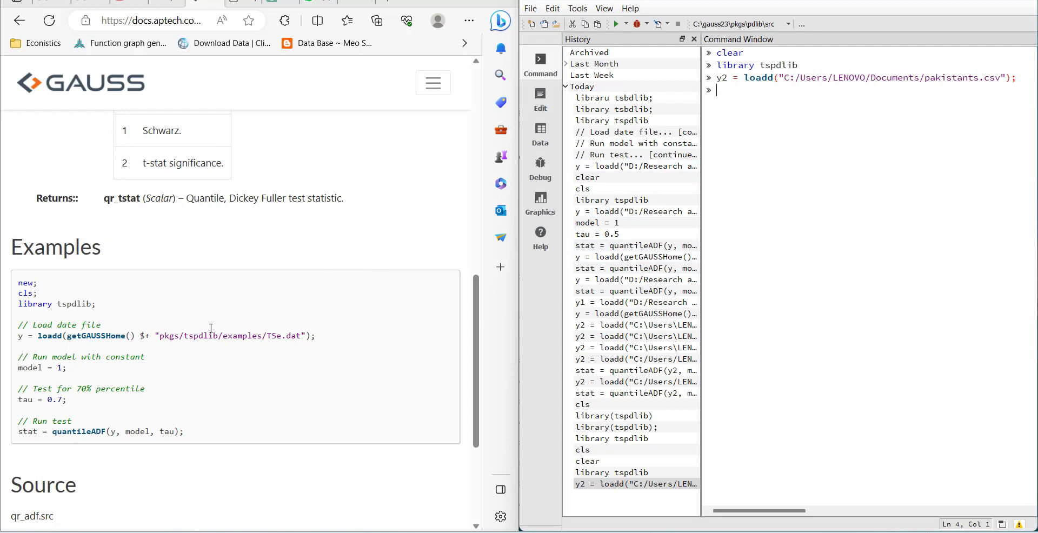
# Step: Set model = 1 for a constant-only model and tau = 0.5
pyautogui.scroll(4, 211, 328)
pyautogui.scroll(1, 211, 328)
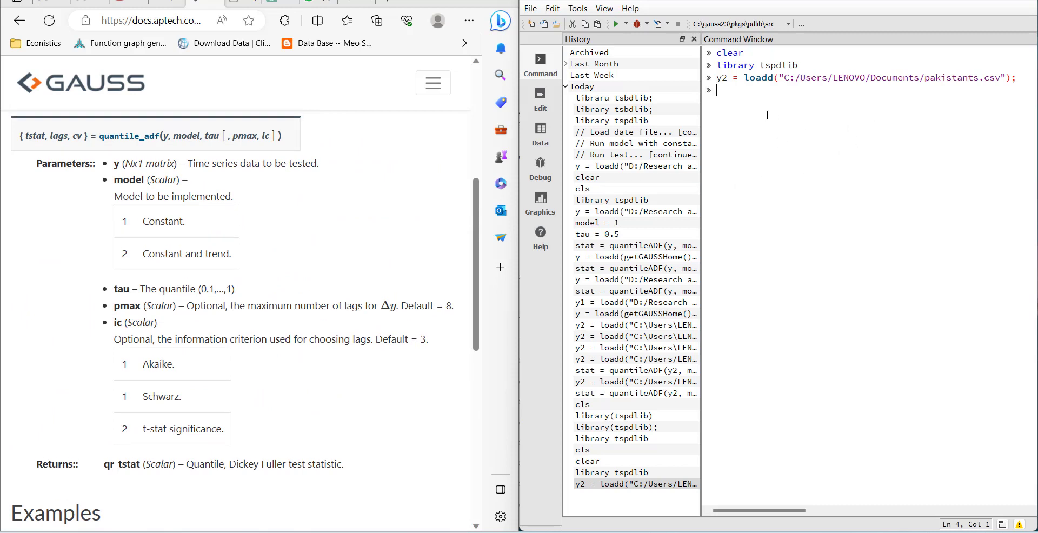
pyautogui.write('model  = 1')
pyautogui.press('Return')
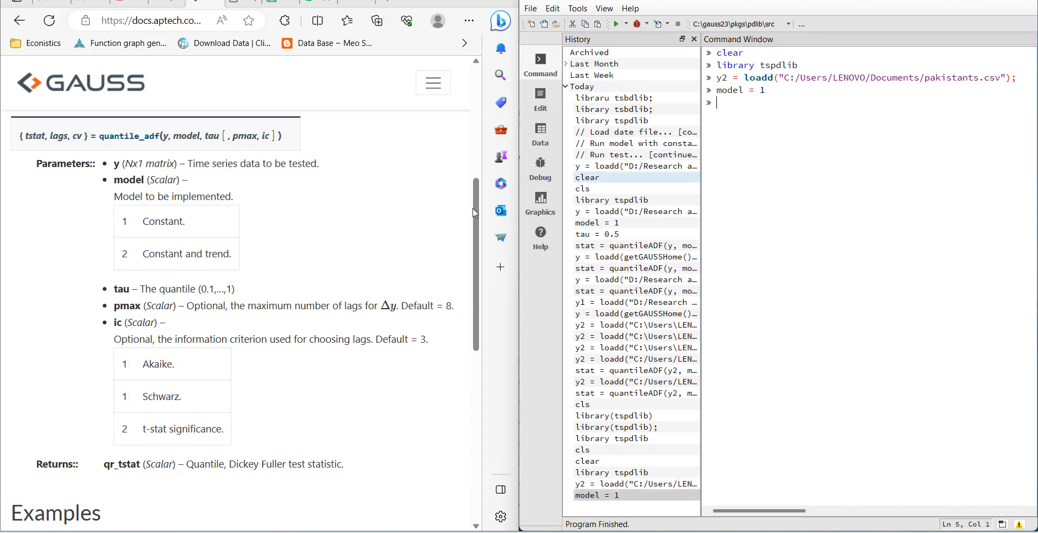
pyautogui.scroll(-6, 228, 381)
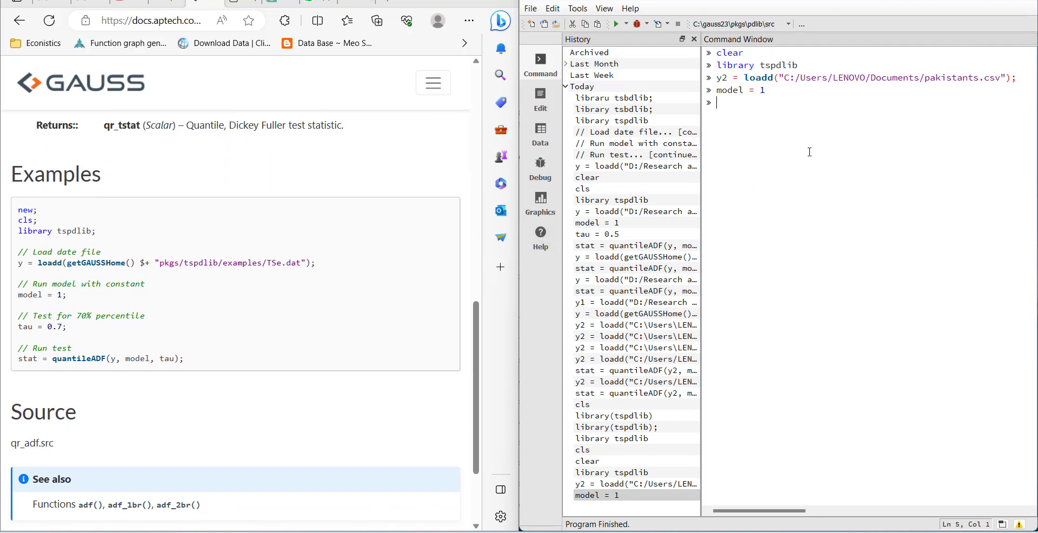
pyautogui.write('tau = 0.5')
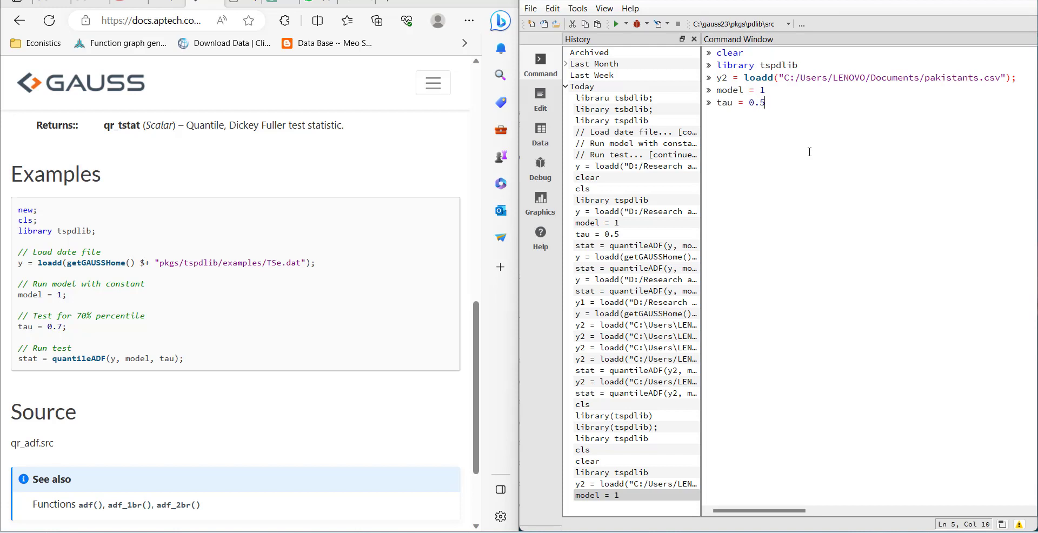
pyautogui.press('Return')
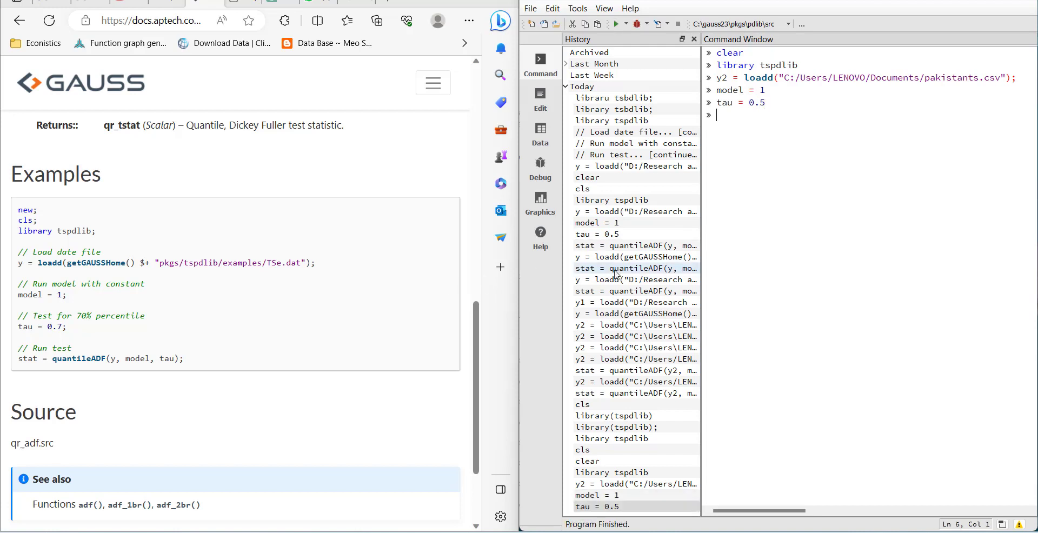
# Step: Enter the command stat = quantileADF(y2, model, tau) using autocomplete
pyautogui.write('t')
pyautogui.write('tat - ')
pyautogui.write(' quand')
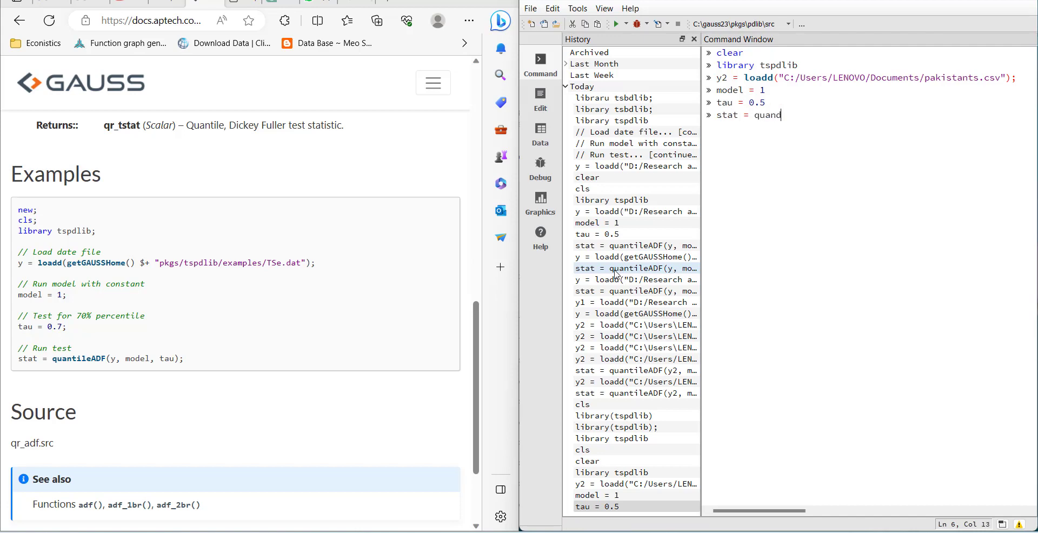
pyautogui.press('BackSpace')
pyautogui.write('tileADF (y2, model, tau)')
# Step: Run quantileADF on y2 at tau 0.5 and check the 0.500 quantile result, ADF -1.591
pyautogui.press('Return')
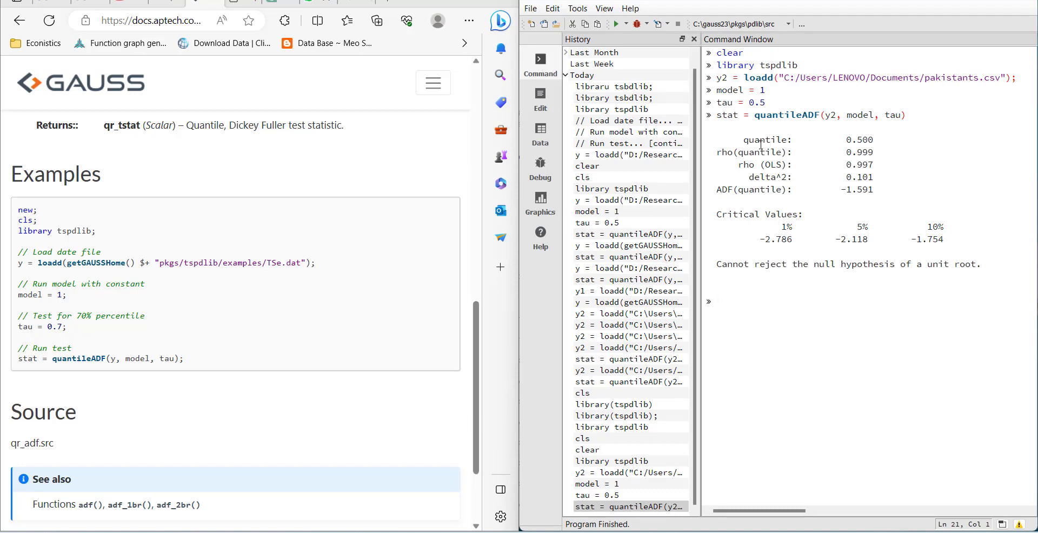
pyautogui.moveTo(879, 139); pyautogui.dragTo(750, 150)
pyautogui.click(750, 150)
# Step: Rerun quantileADF with tau 0.1, giving ADF -6.101 and rejecting the unit root at 1%
pyautogui.press('Up')
pyautogui.hotkey('ctrl', 'shift', 'Left')
pyautogui.write('0.1')
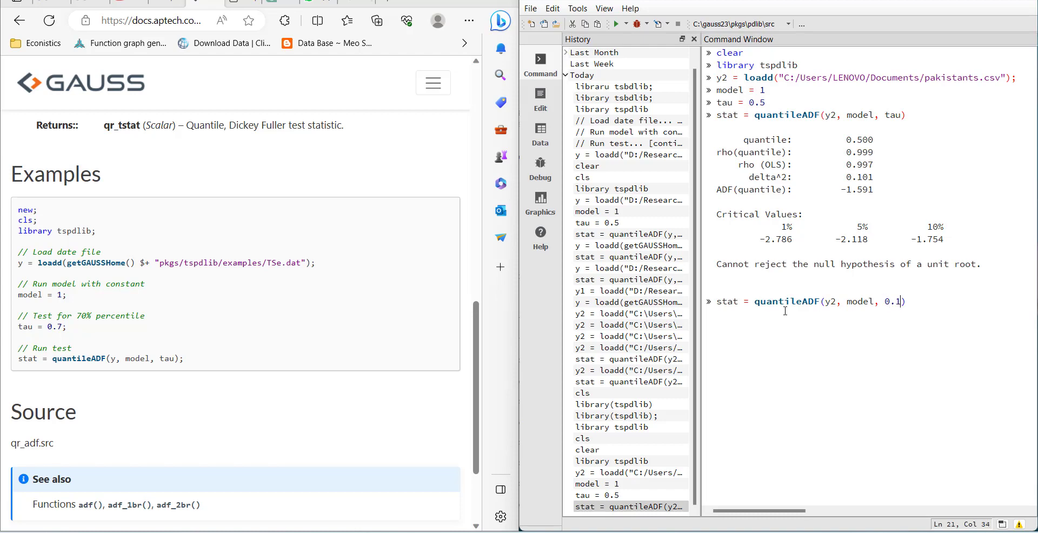
pyautogui.press('Return')
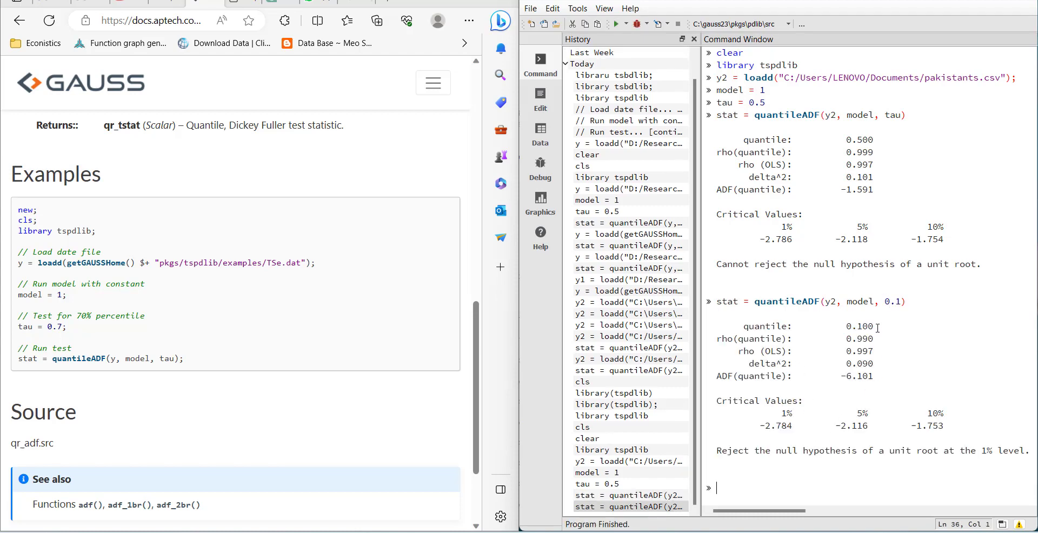